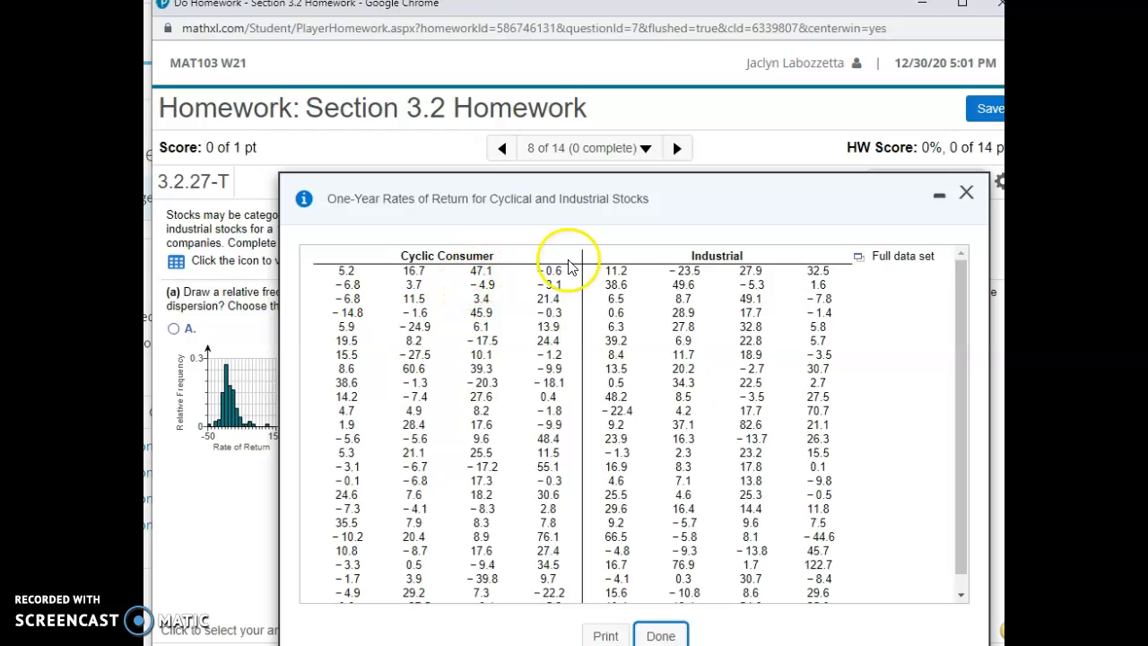
Step: Open the full data set of cyclical and industrial stock returns in StatCrunch and reposition its window
click(860, 263)
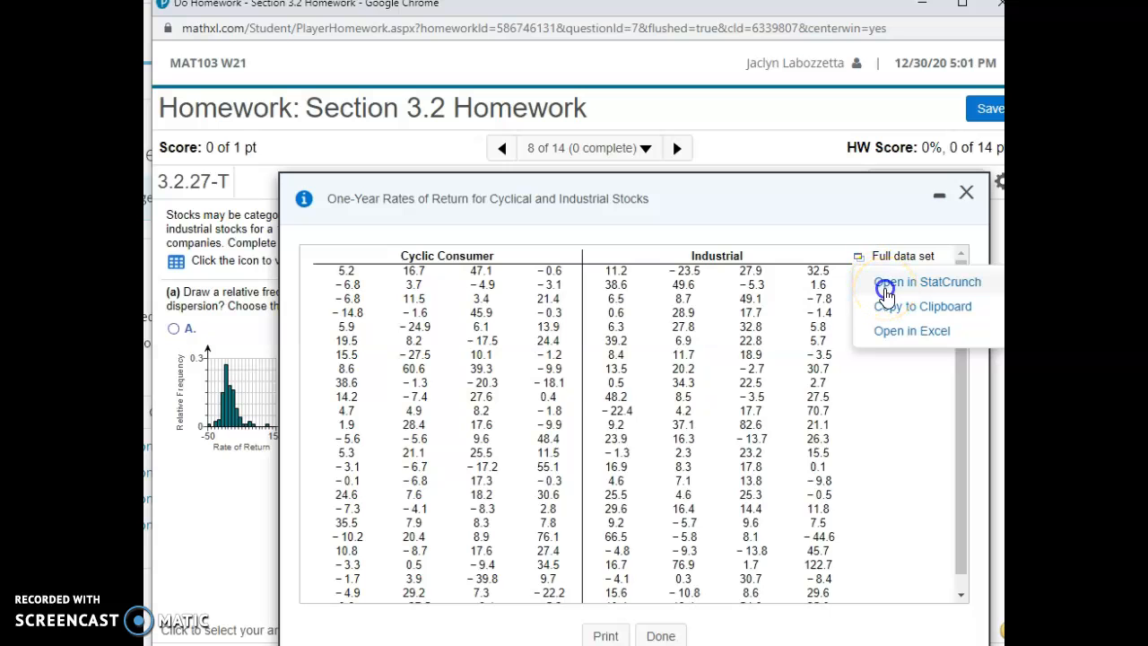
click(885, 289)
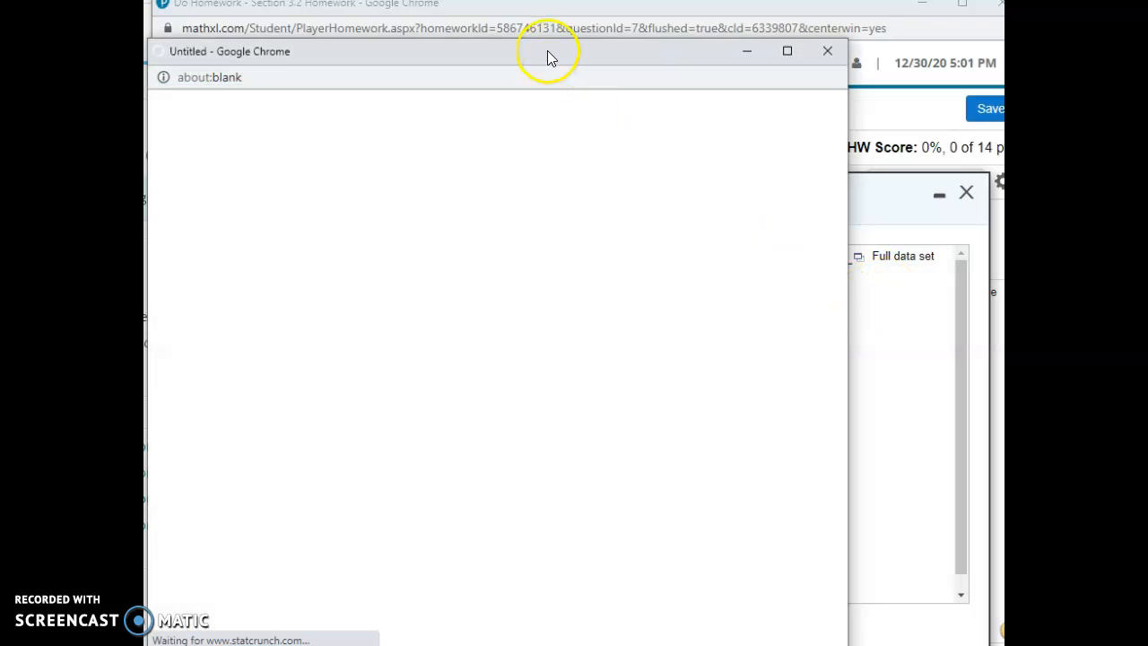
drag(547, 54, 599, 45)
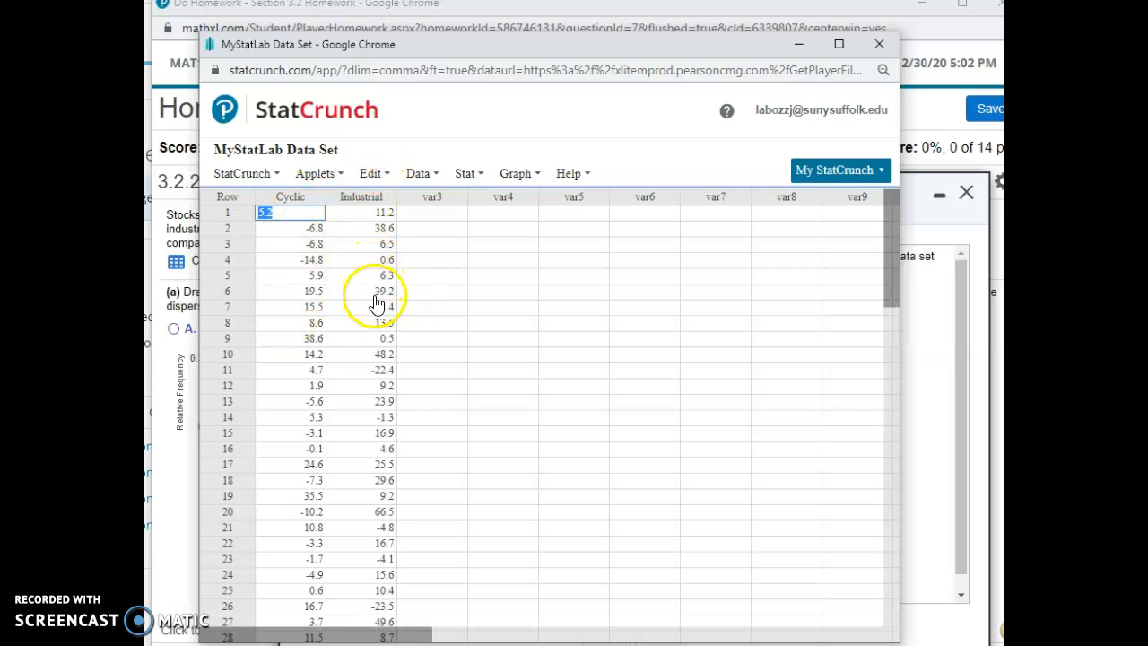
Step: Set up column summary statistics for Cyclic, limiting the statistics to Mean, Variance and Std. dev
click(472, 176)
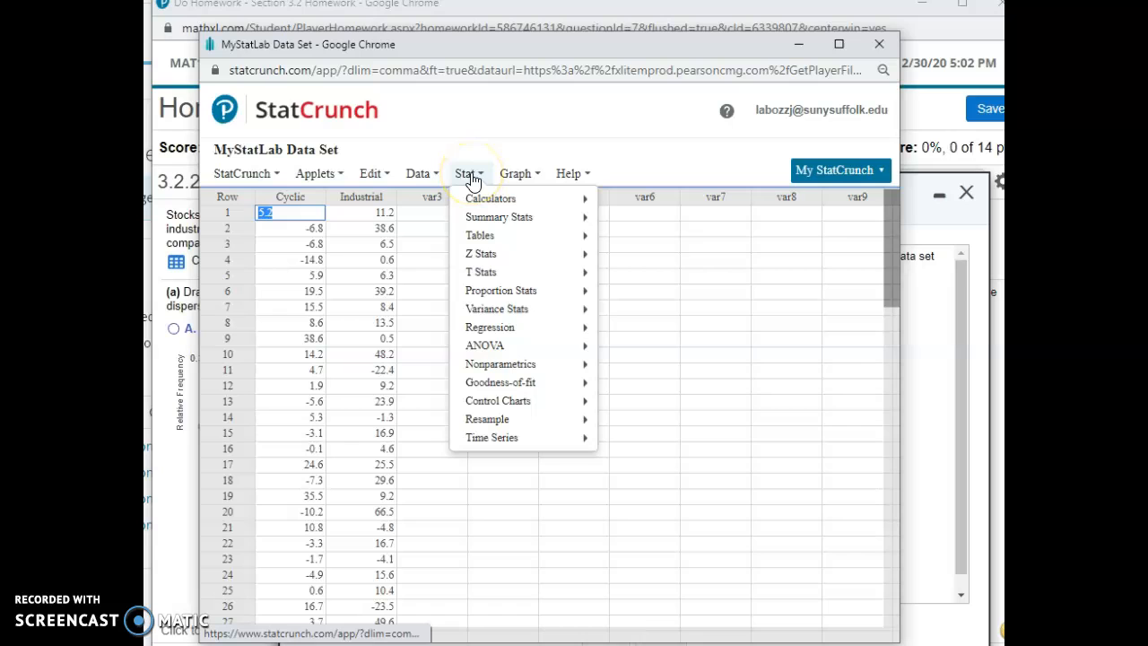
mouse_move(485, 223)
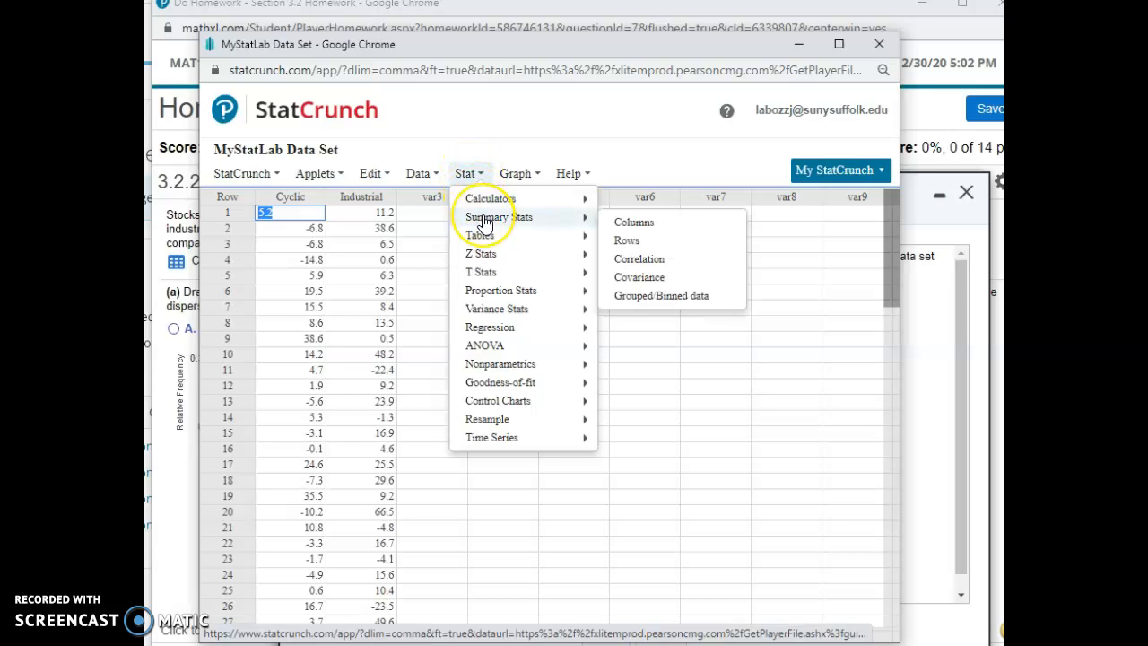
click(619, 225)
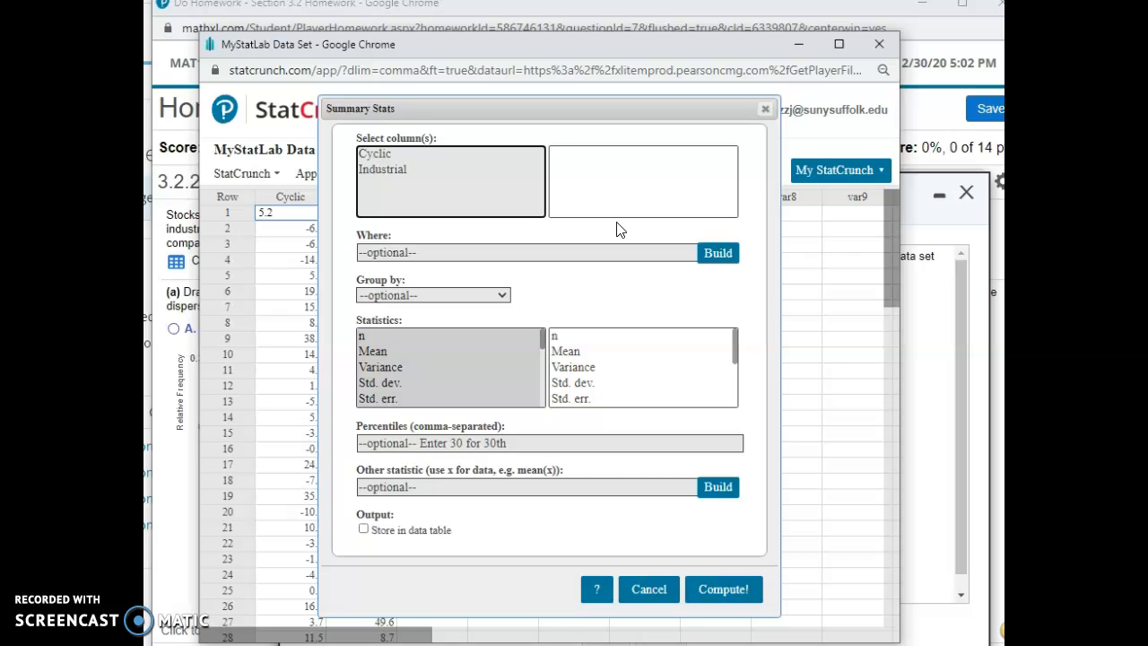
click(389, 153)
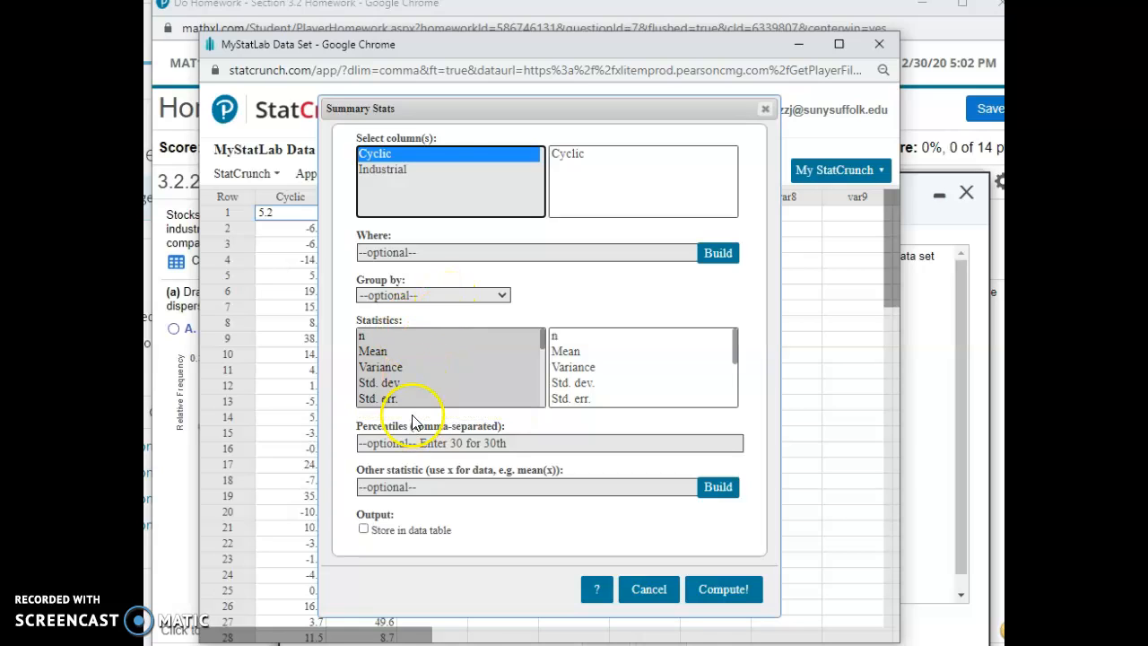
click(380, 352)
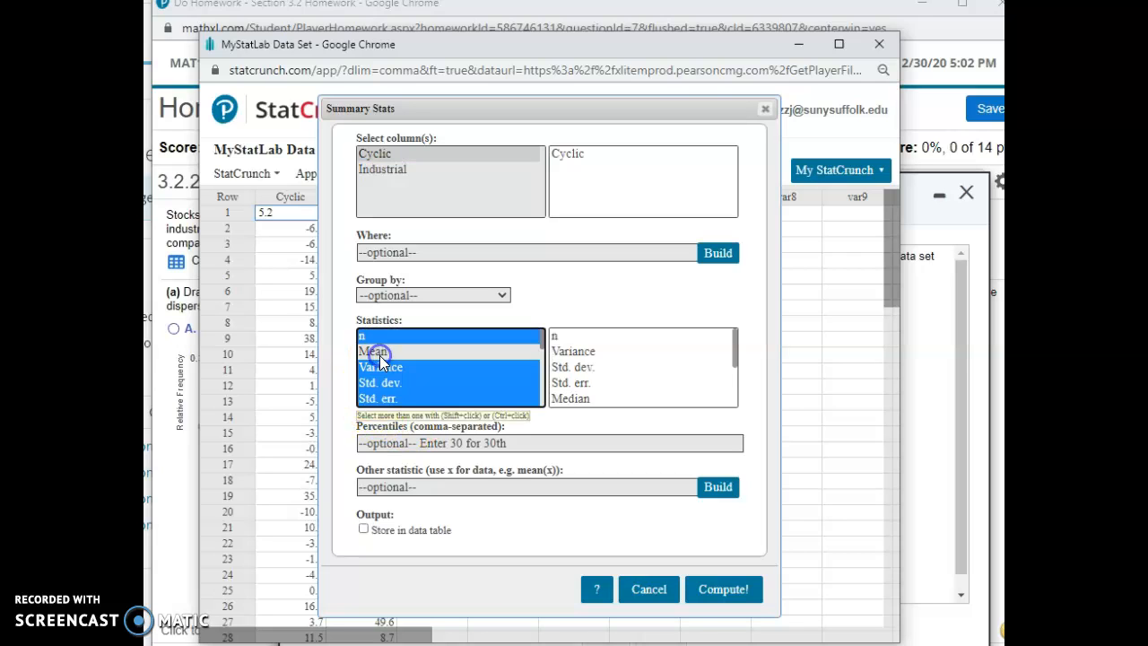
ctrl+click(398, 369)
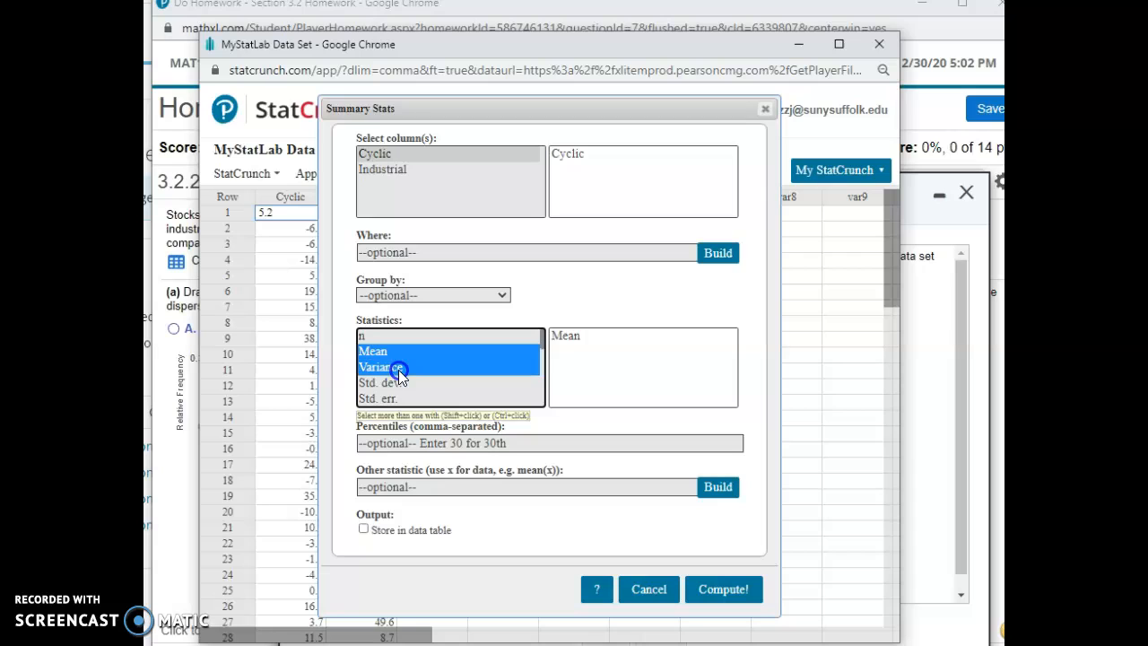
ctrl+click(398, 382)
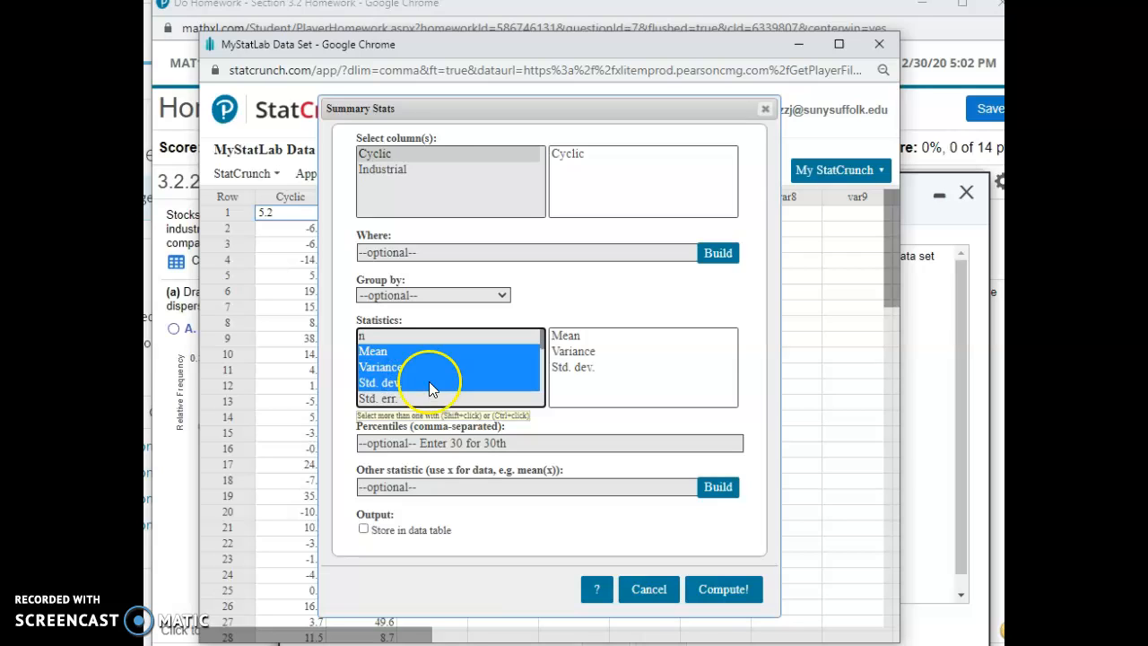
Step: Add Mode and Median to the chosen statistics and compute the summary table for Cyclic, closing the results when done
scroll(450, 391, down, 2)
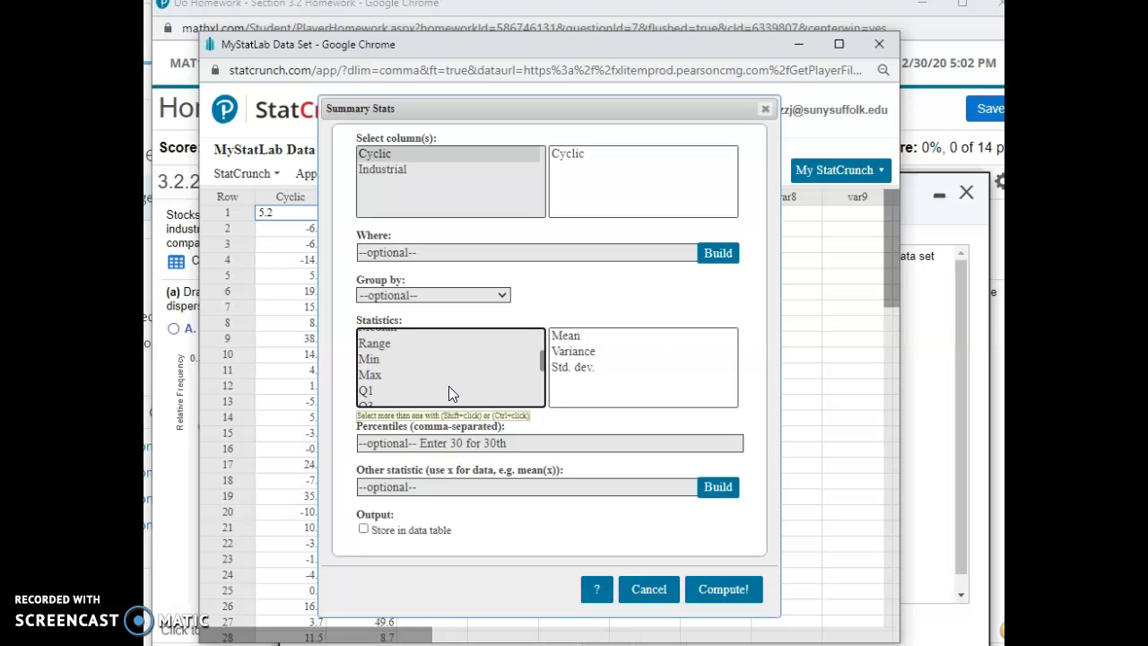
scroll(450, 393, up, 2)
scroll(448, 385, down, 4)
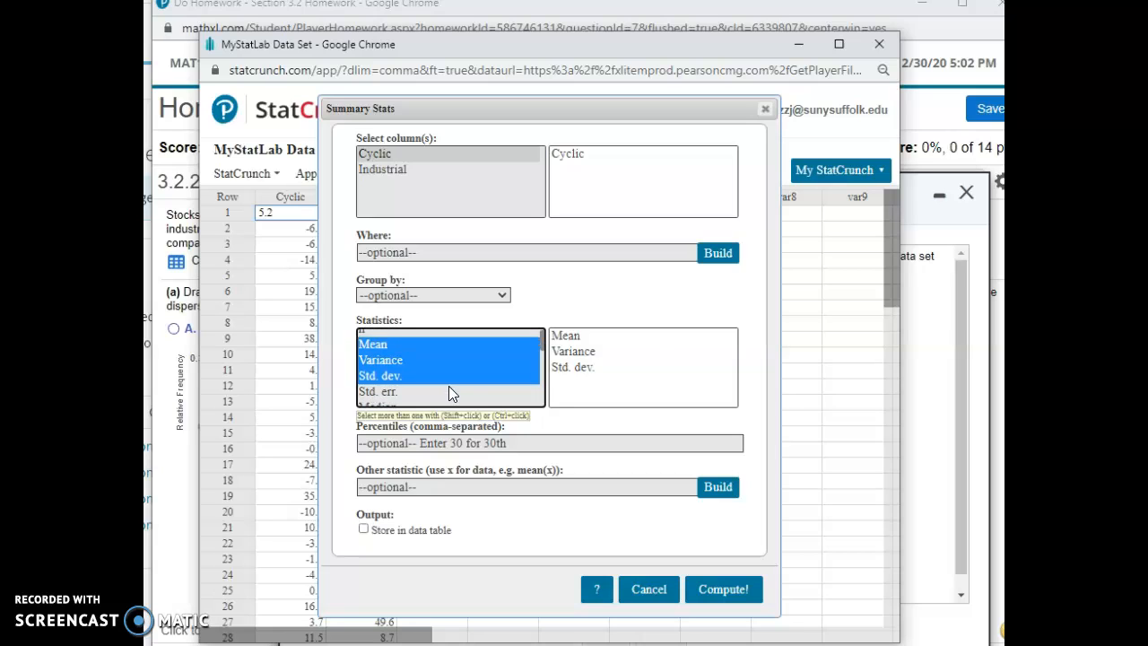
scroll(448, 395, down, 2)
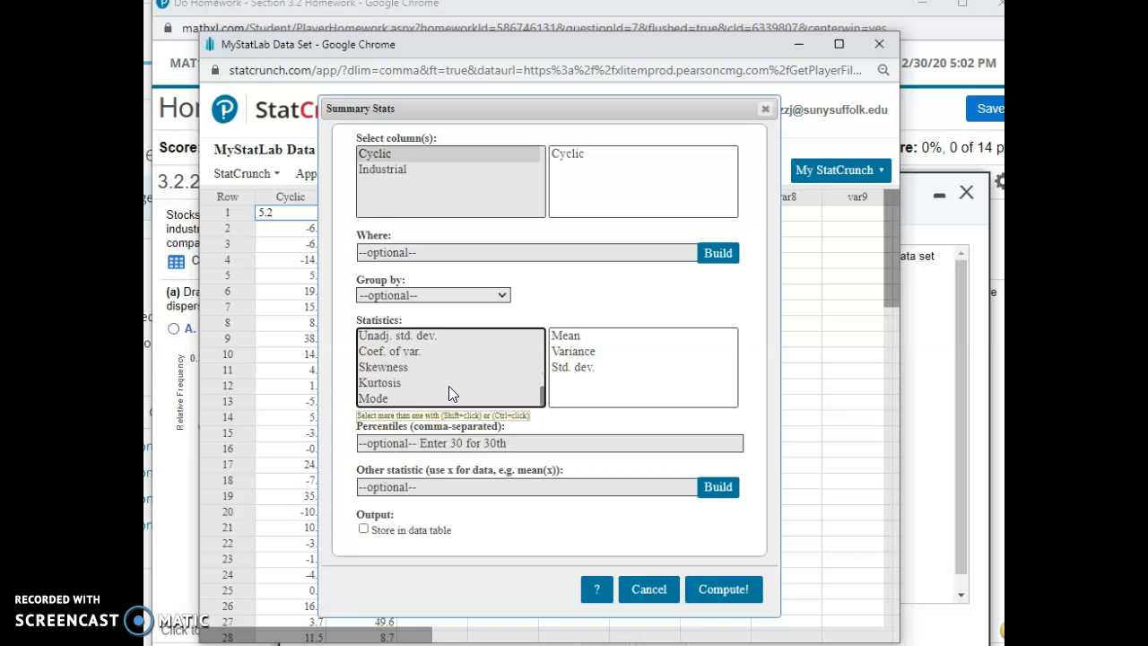
ctrl+click(373, 400)
scroll(387, 399, up, 2)
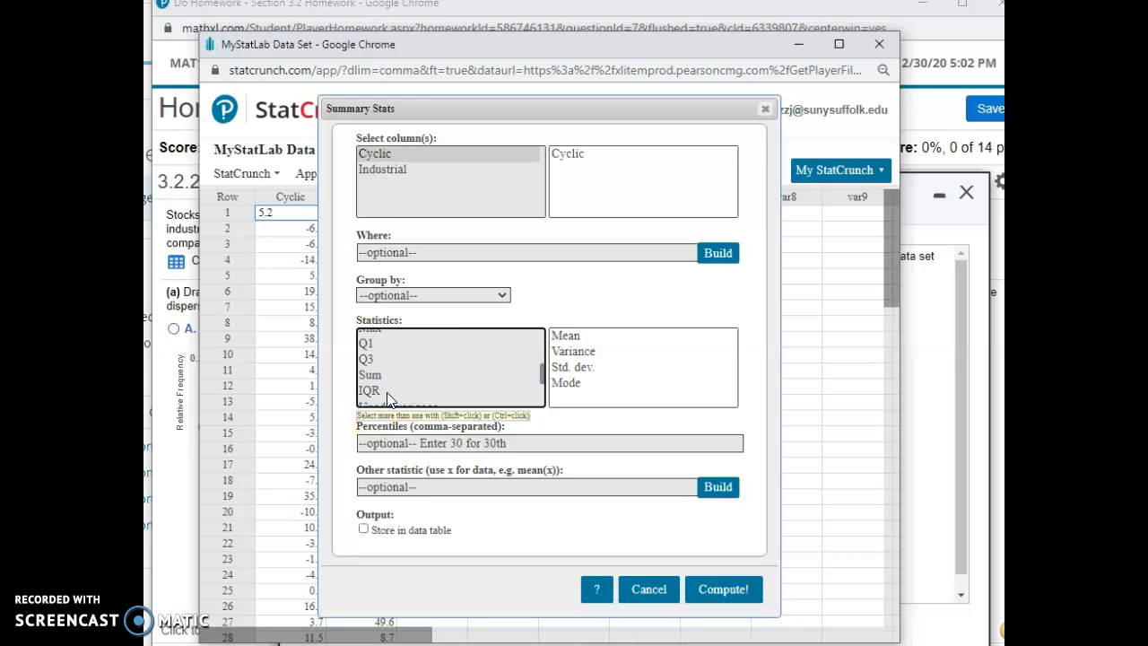
scroll(387, 399, up, 2)
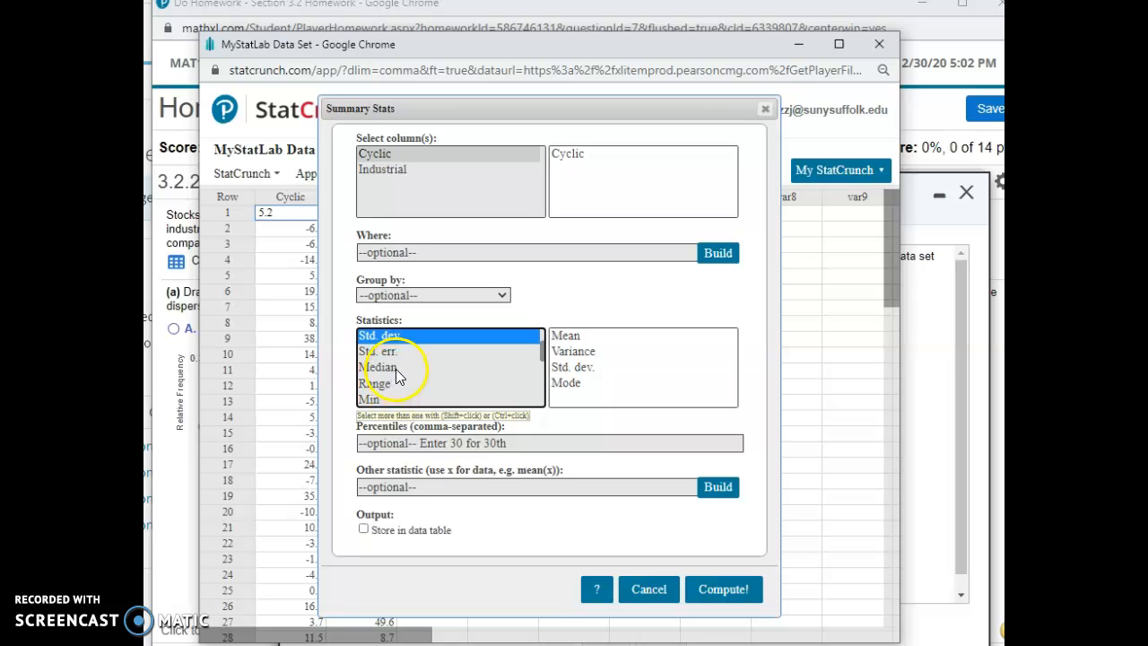
ctrl+click(395, 369)
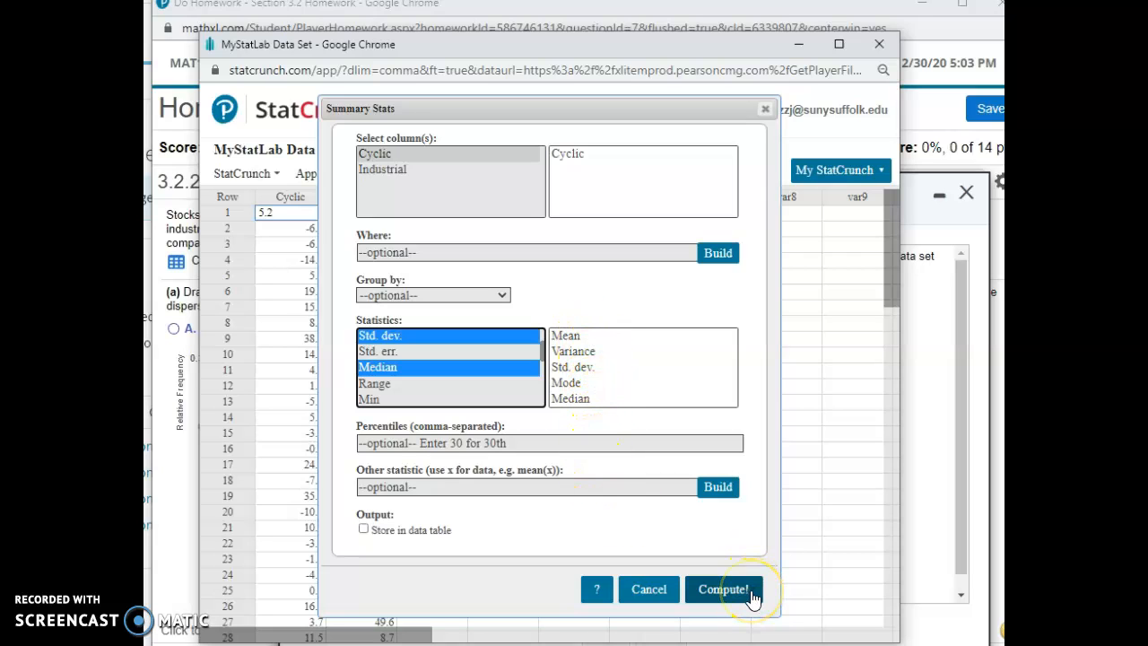
click(723, 592)
drag(673, 197, 623, 230)
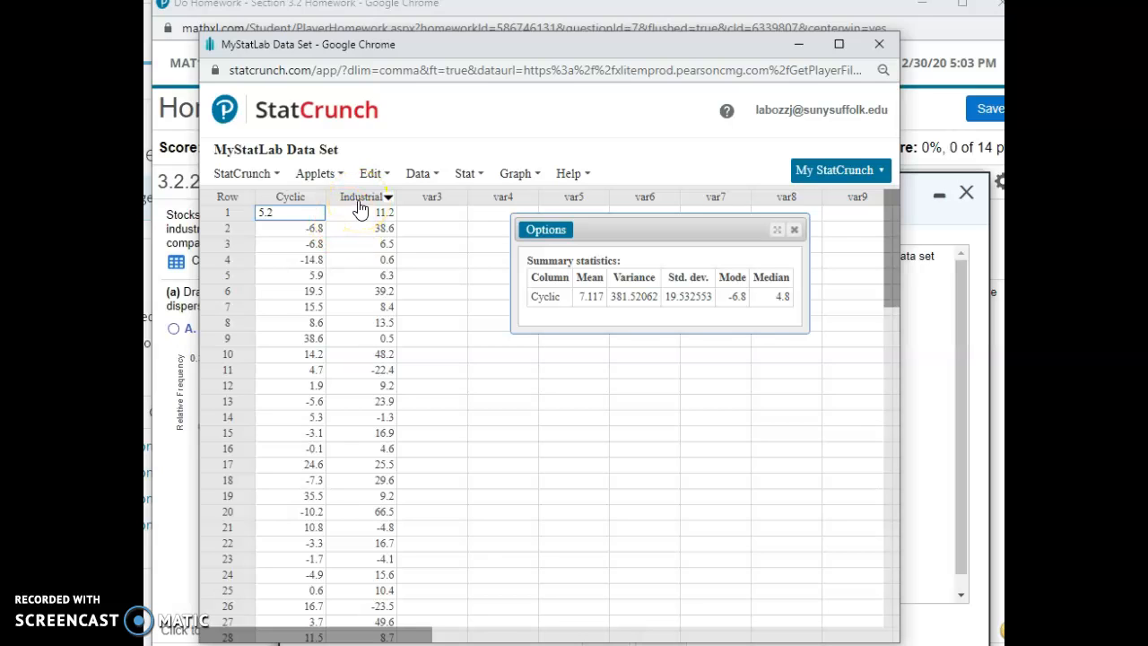
click(795, 232)
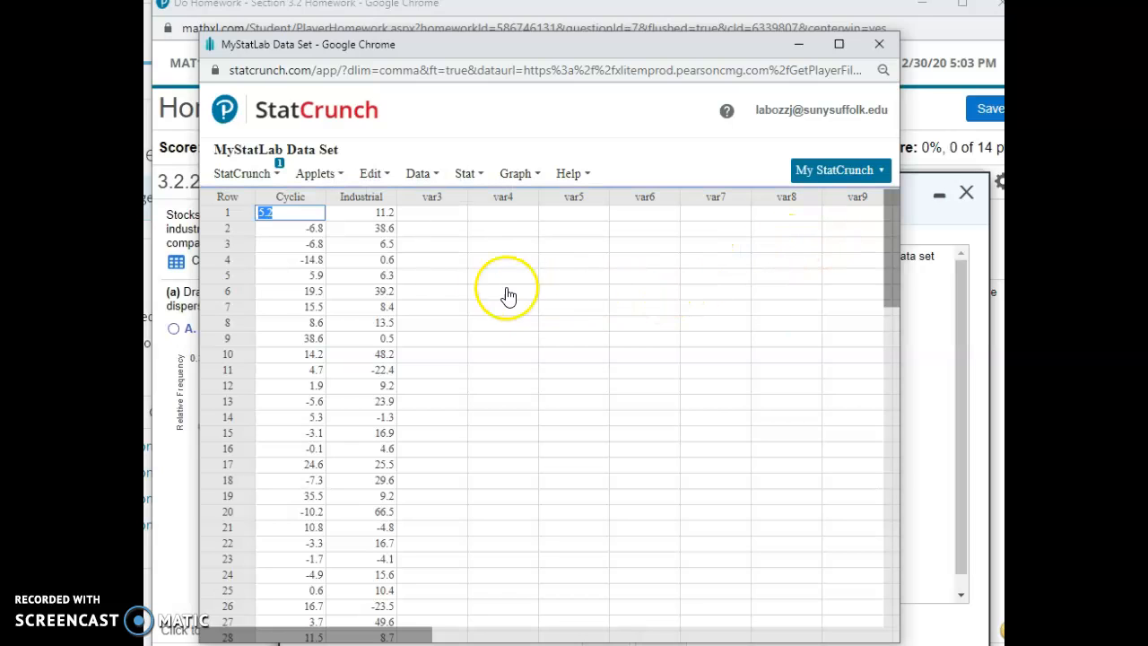
Step: Set up a sort of only the Cyclic column, using Cyclic as the sort-by column
click(378, 267)
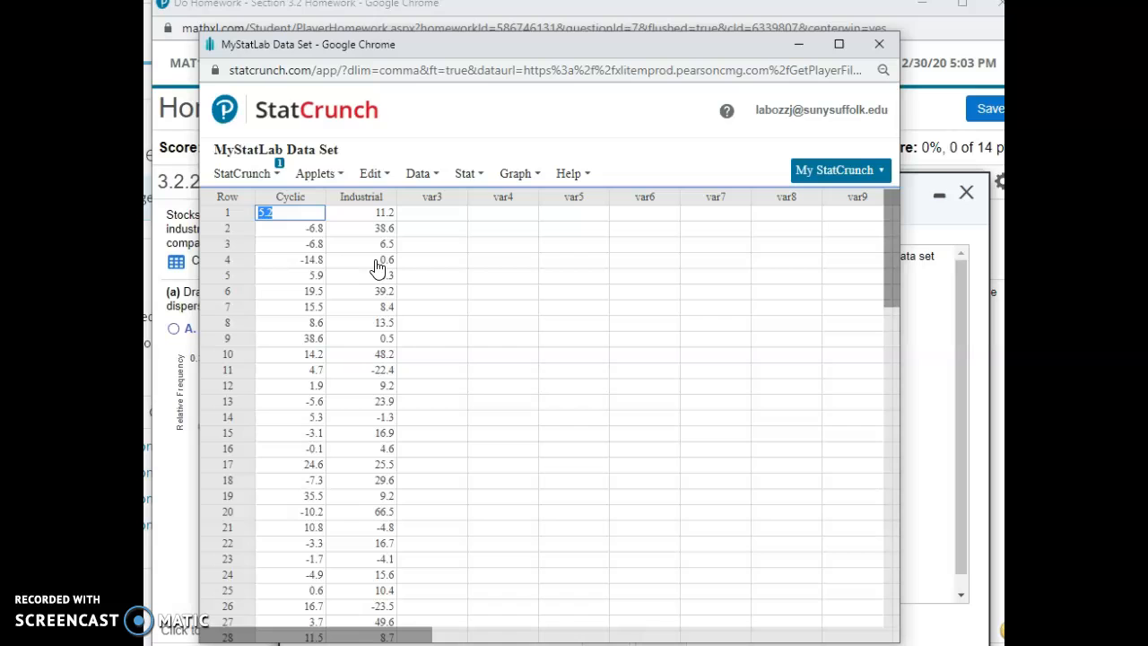
click(427, 176)
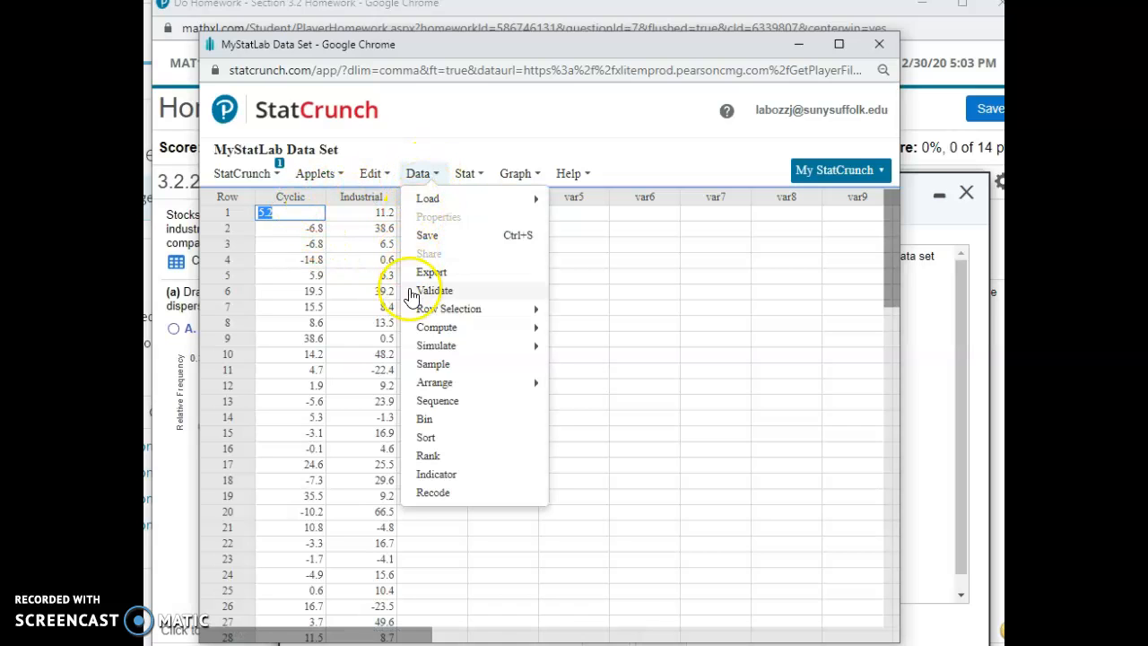
click(426, 438)
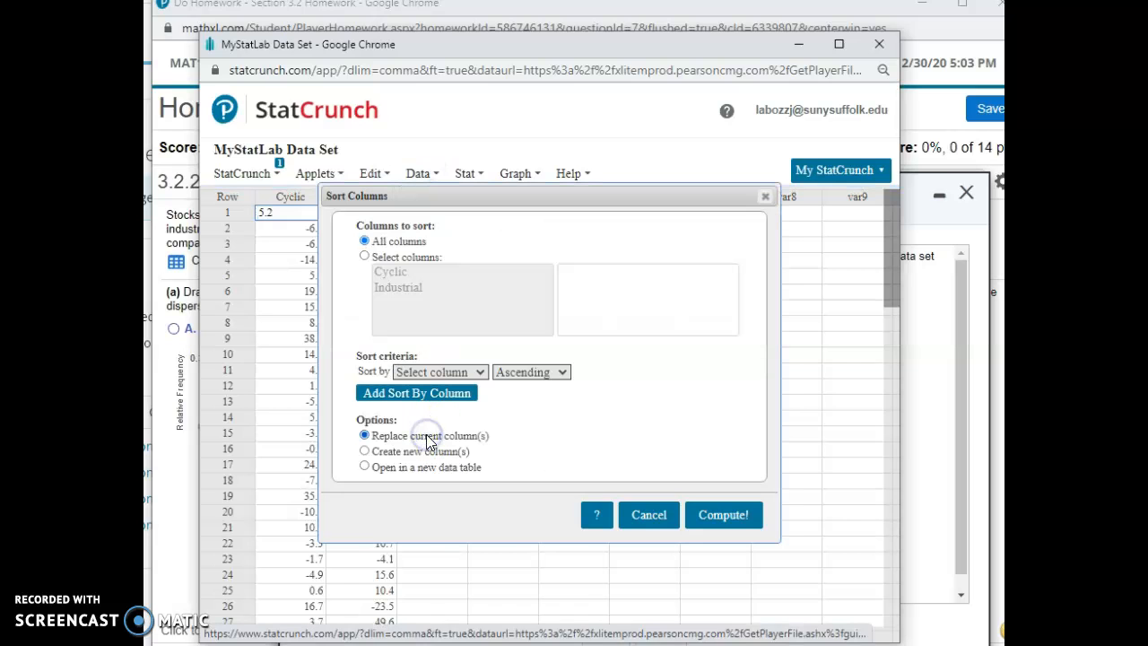
click(364, 258)
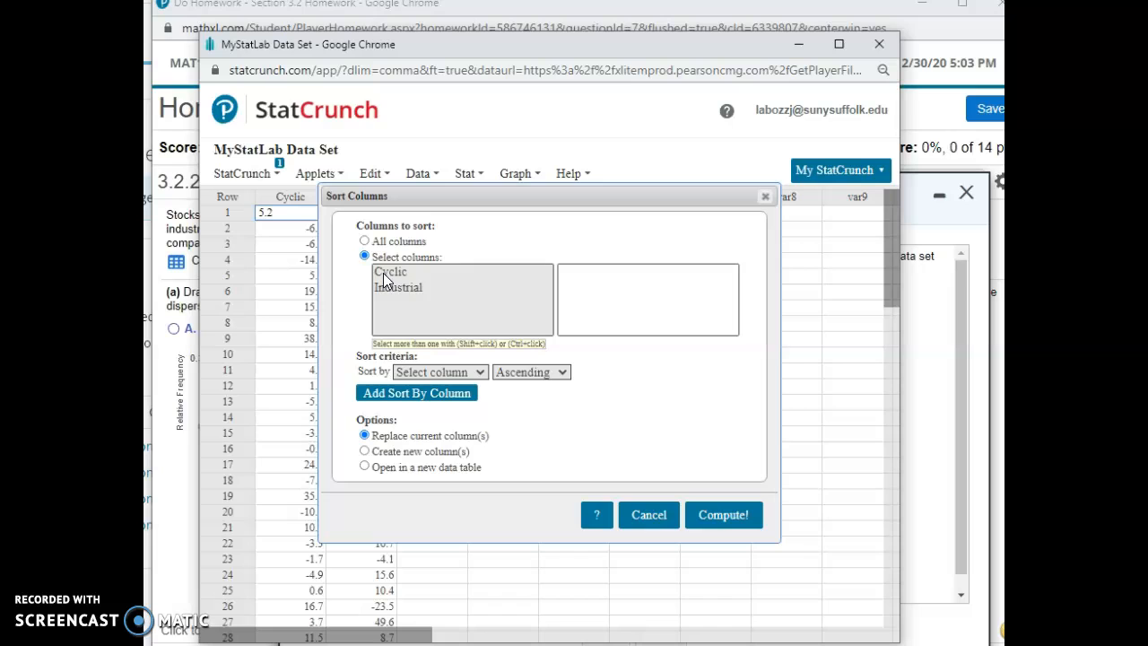
click(383, 273)
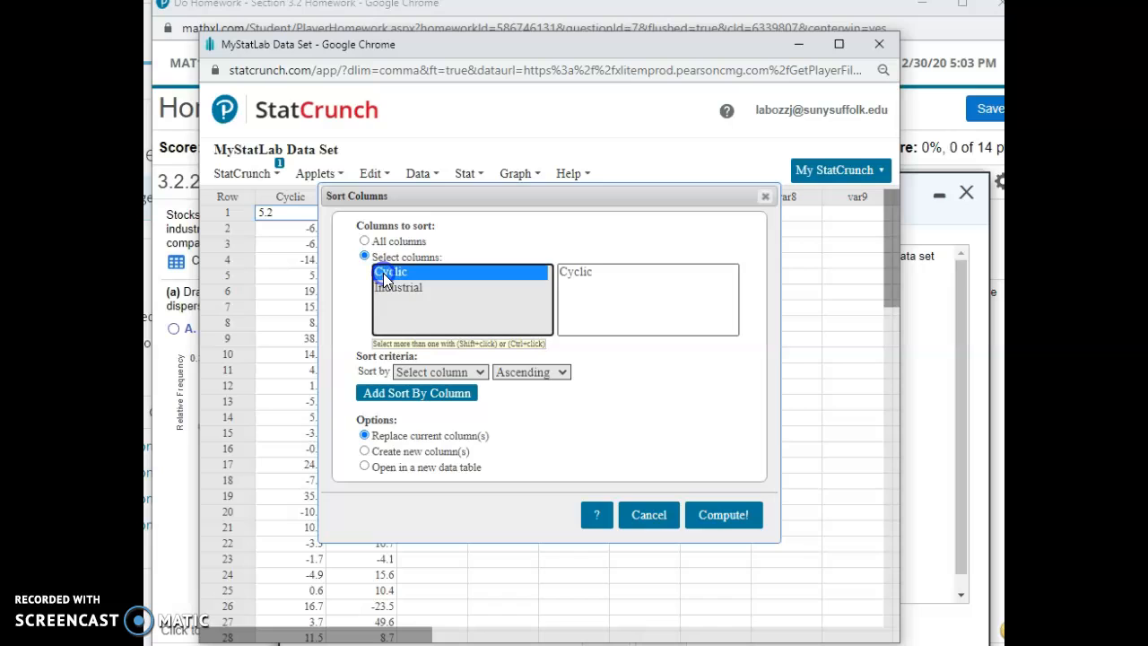
click(480, 375)
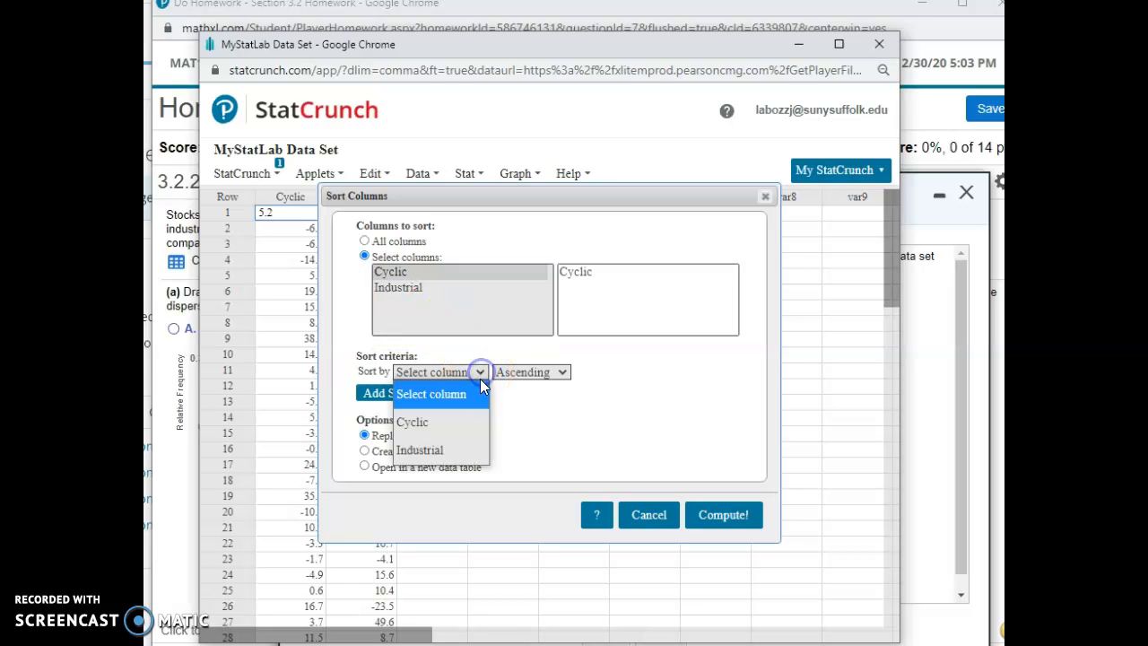
click(457, 425)
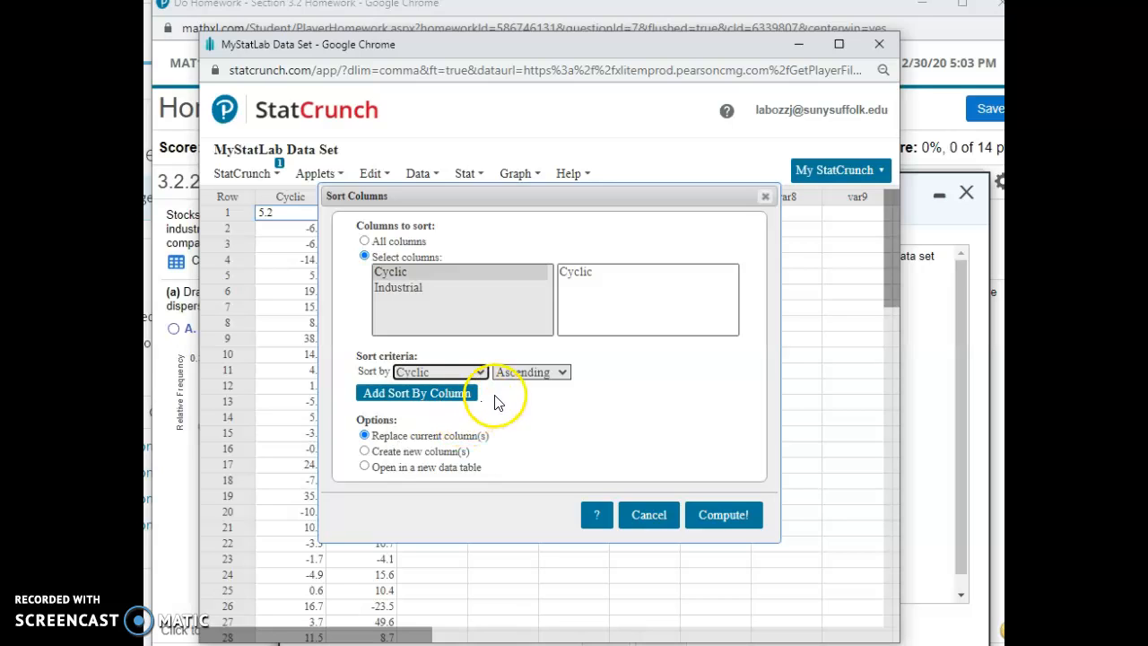
Step: Compute the ascending sort with its output in a new column, and check the sorted values before dismissing the result message
click(543, 381)
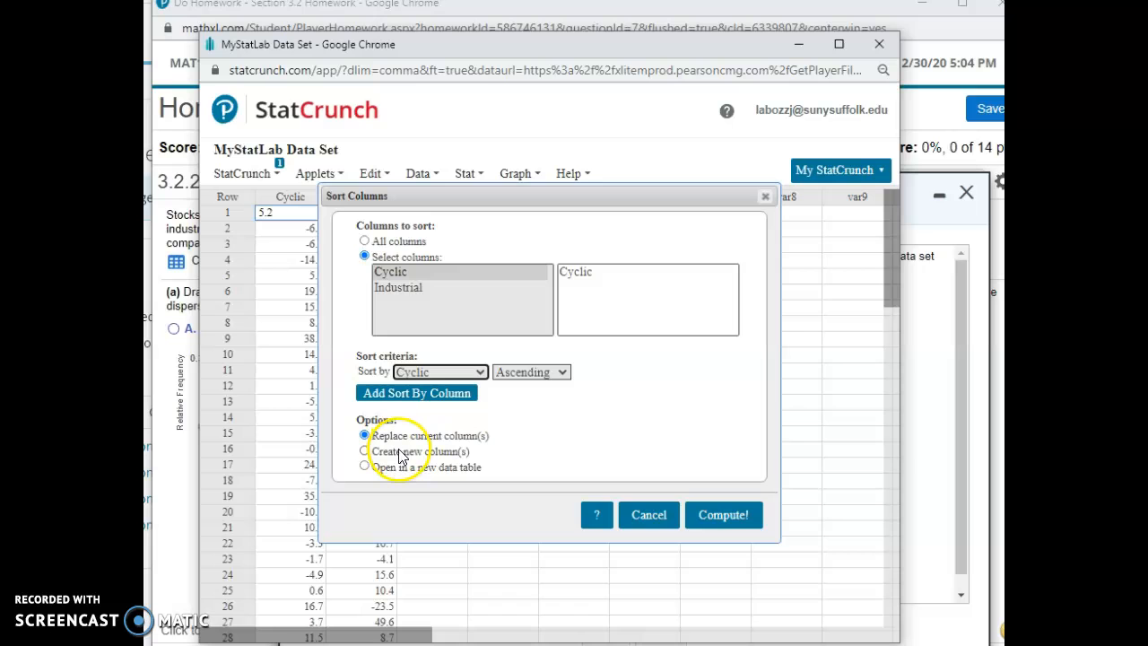
click(364, 452)
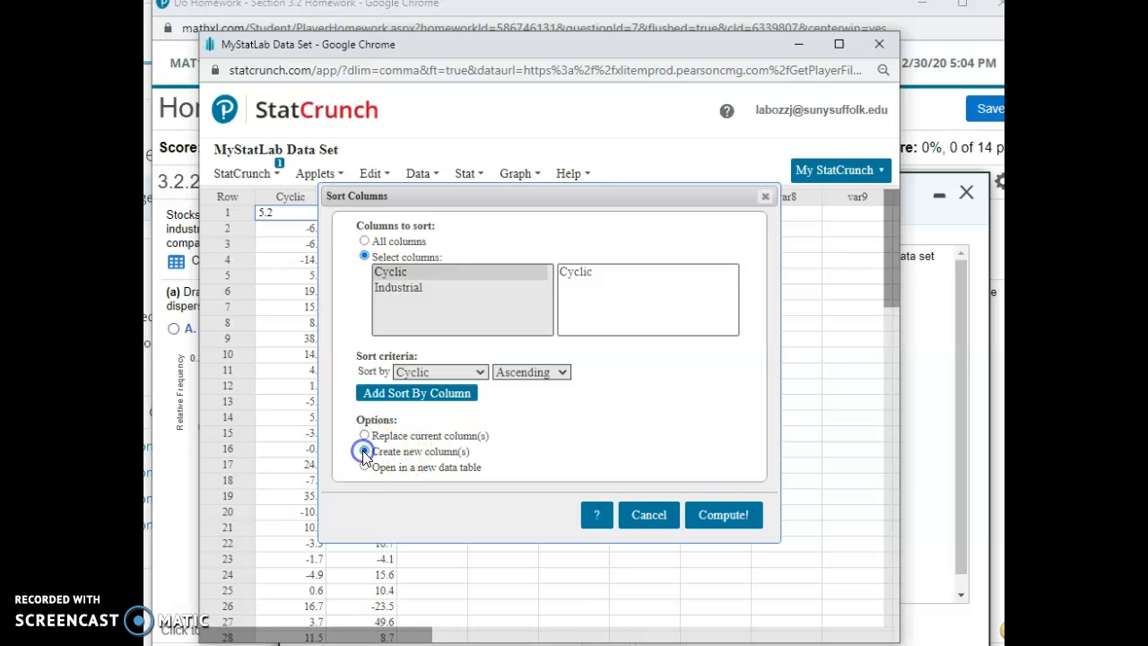
click(743, 522)
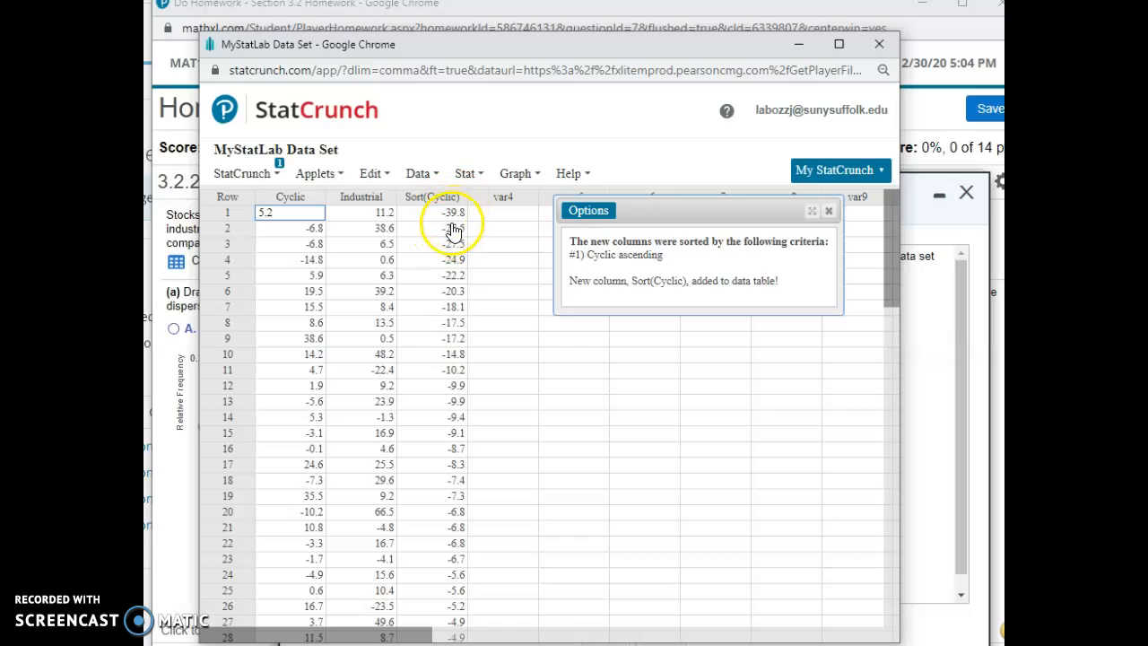
scroll(454, 231, down, 5)
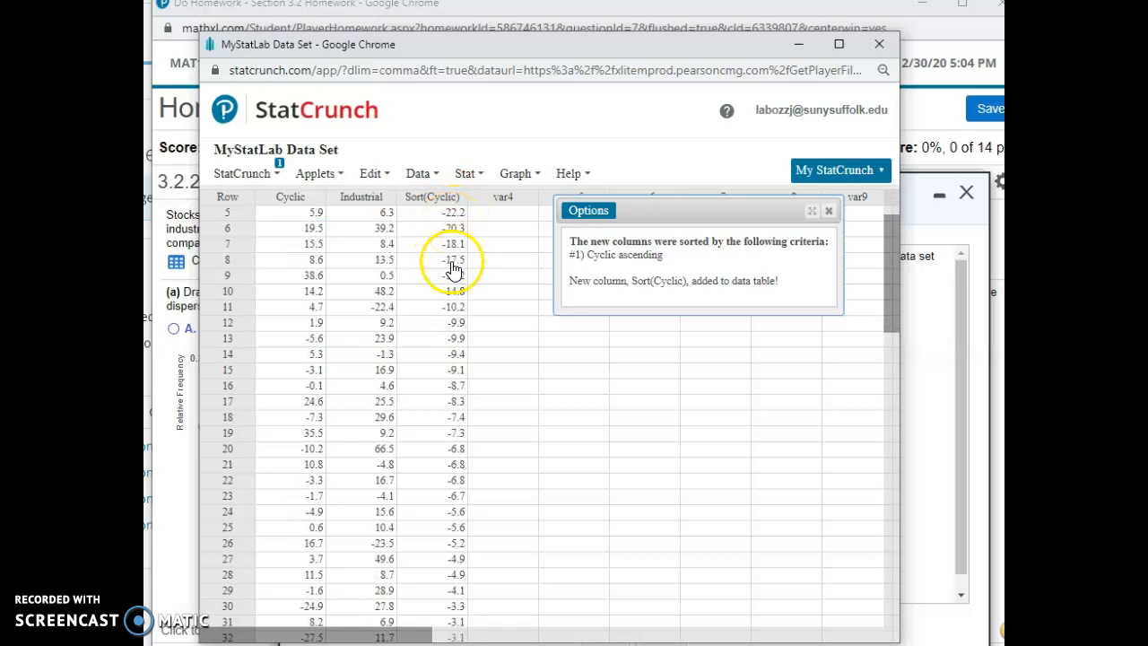
scroll(454, 272, down, 8)
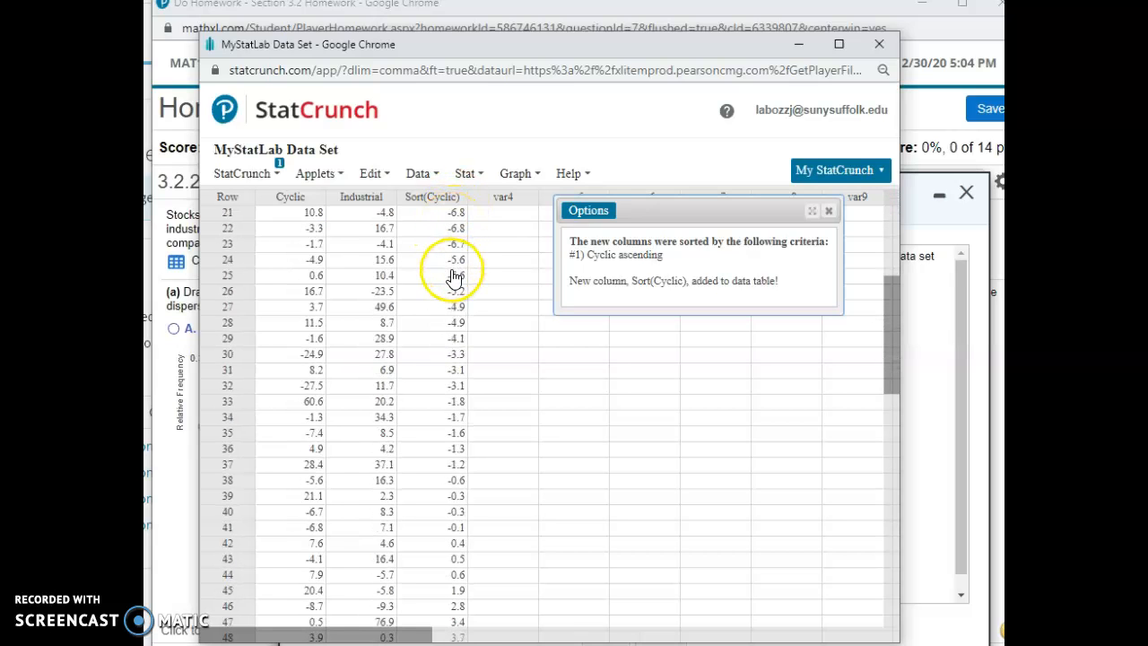
scroll(455, 280, down, 6)
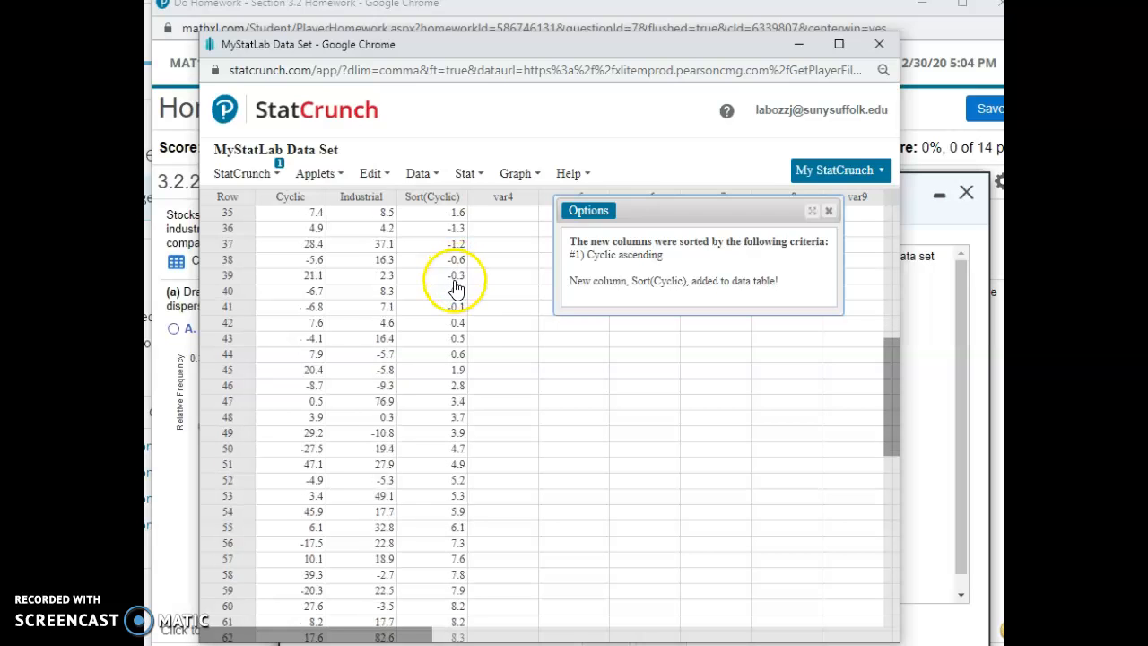
click(830, 214)
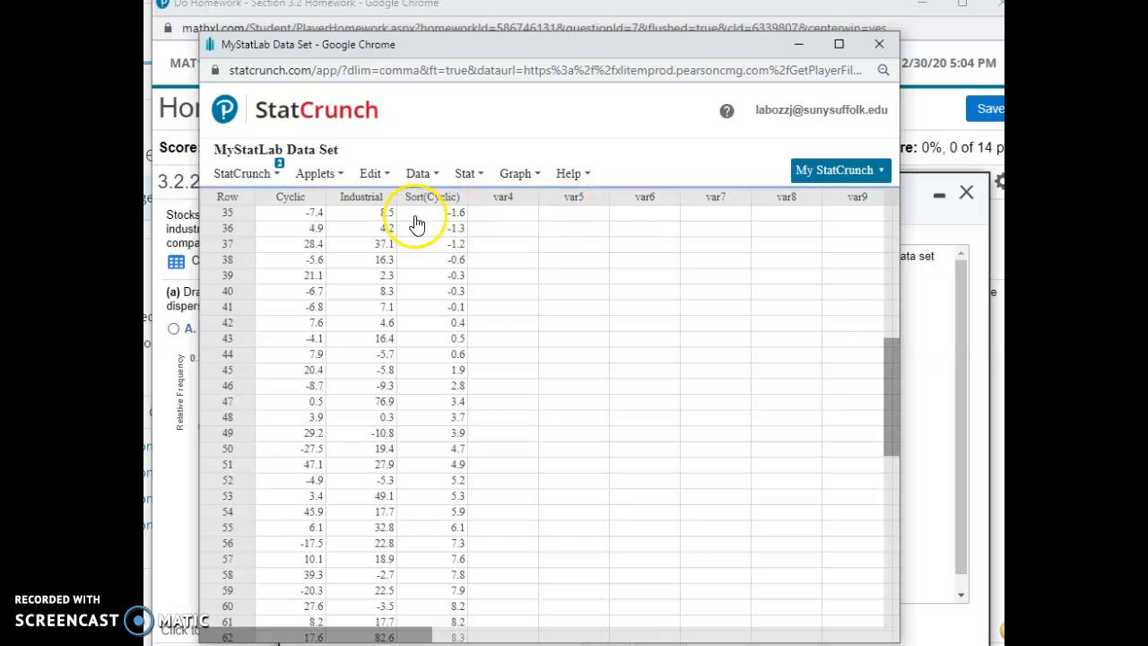
Step: Set up a frequency histogram of the Cyclic column with bins starting at -50 and a bin width of 10
click(492, 176)
click(527, 178)
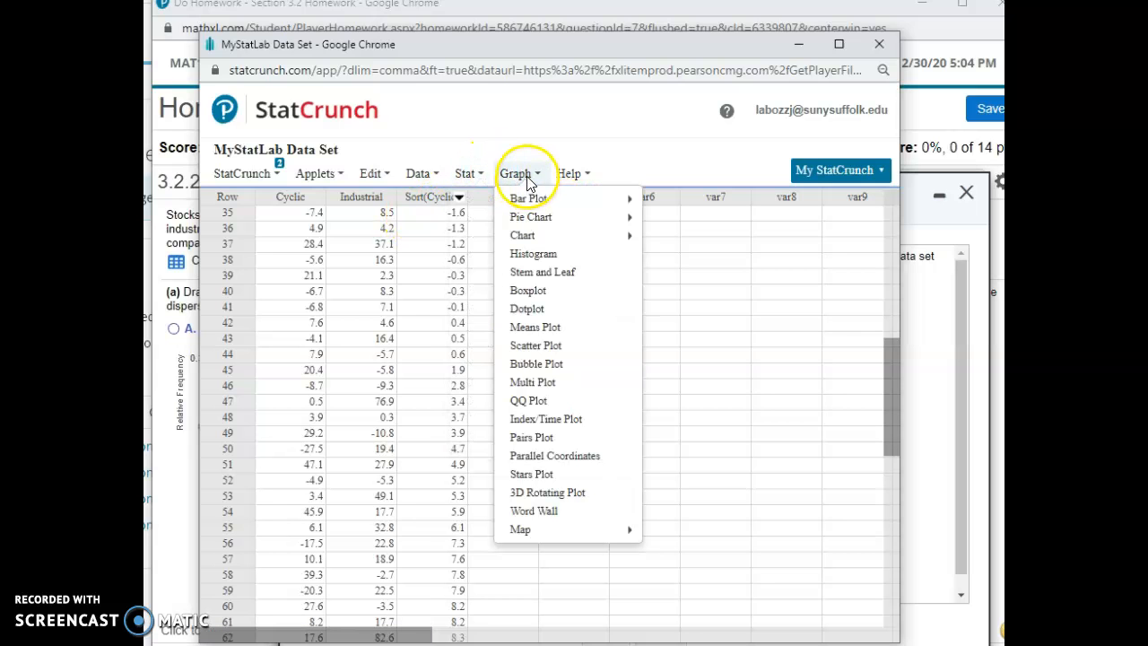
click(526, 257)
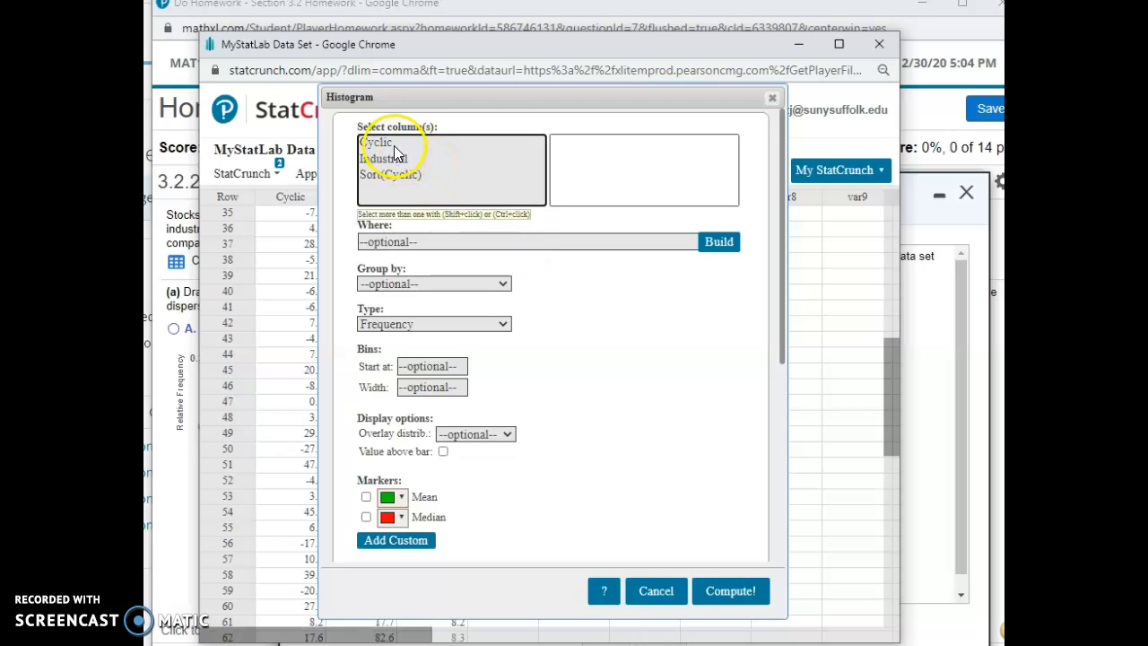
click(377, 143)
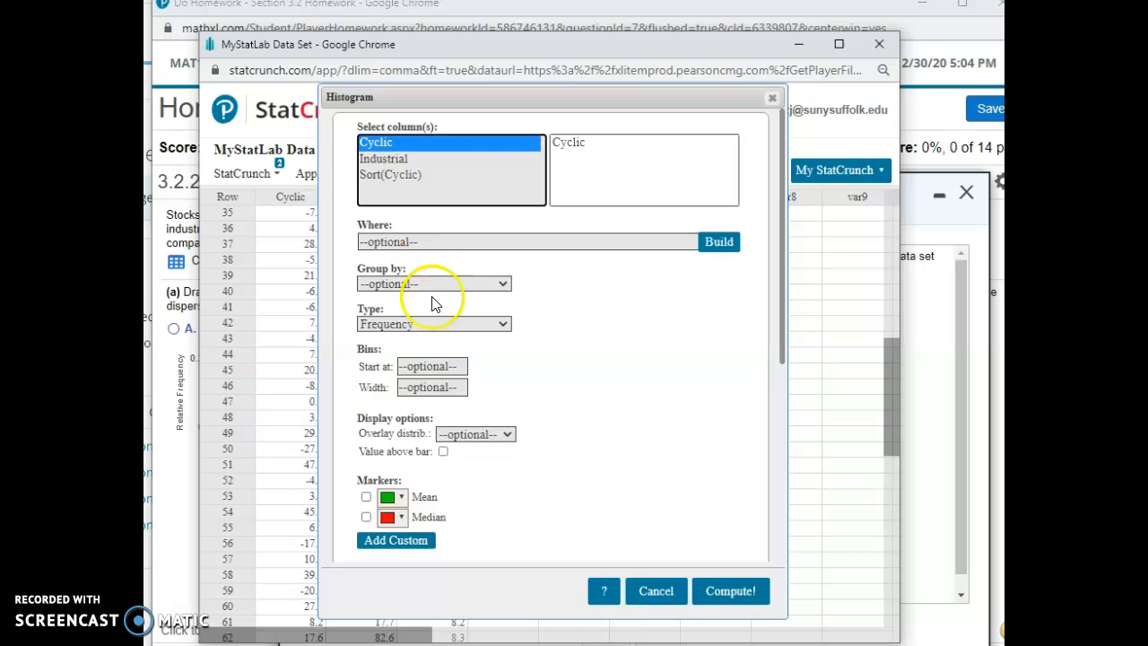
click(434, 367)
text(-)
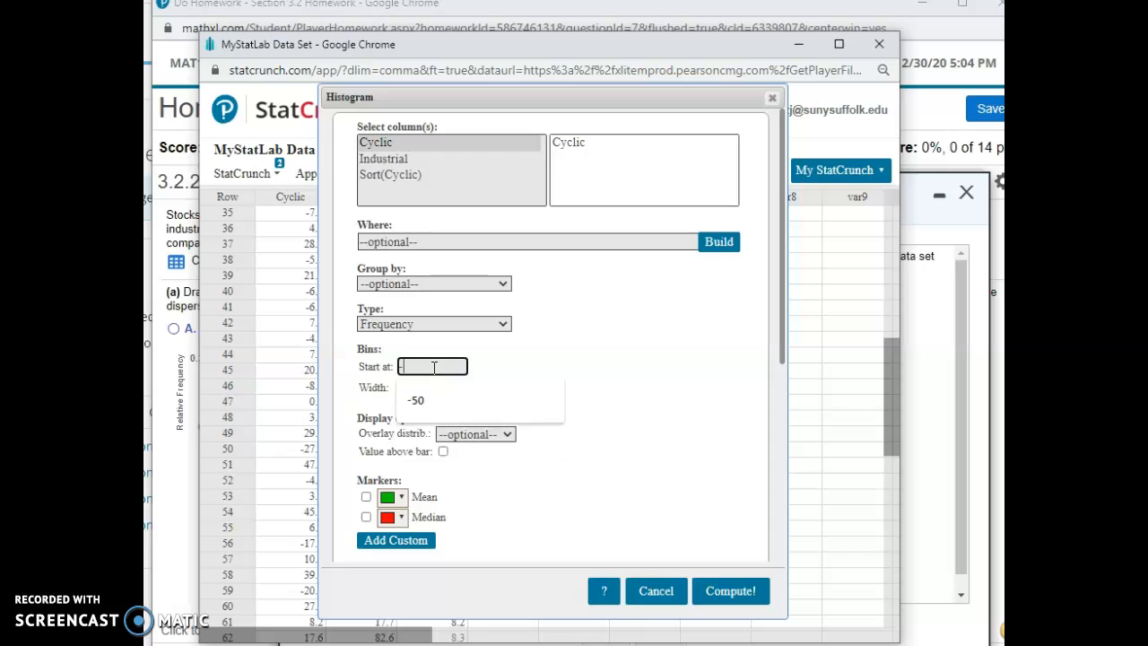
text(50)
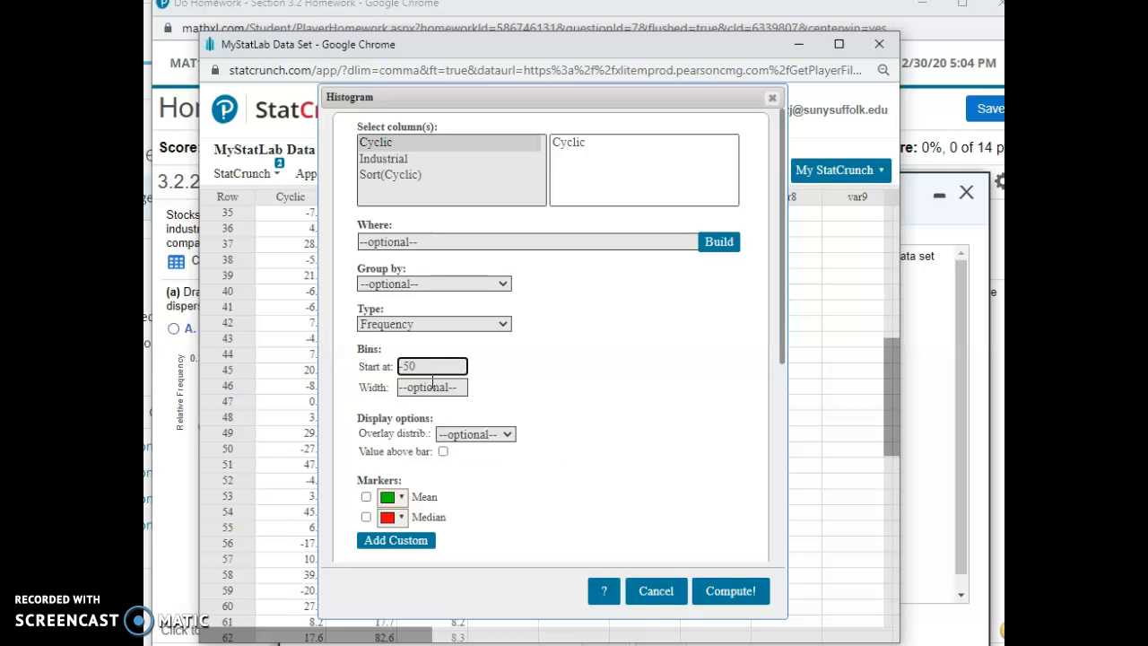
click(432, 386)
text(10)
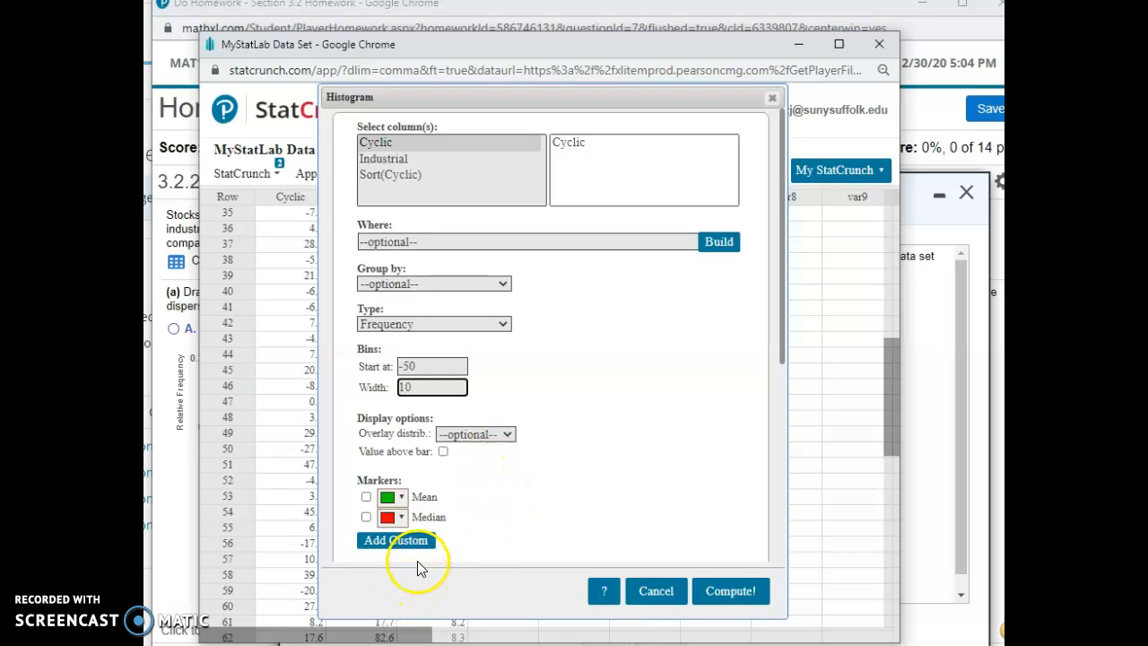
Step: Add Mean and Median markers to the Cyclic histogram and compute the graph
click(366, 496)
click(366, 517)
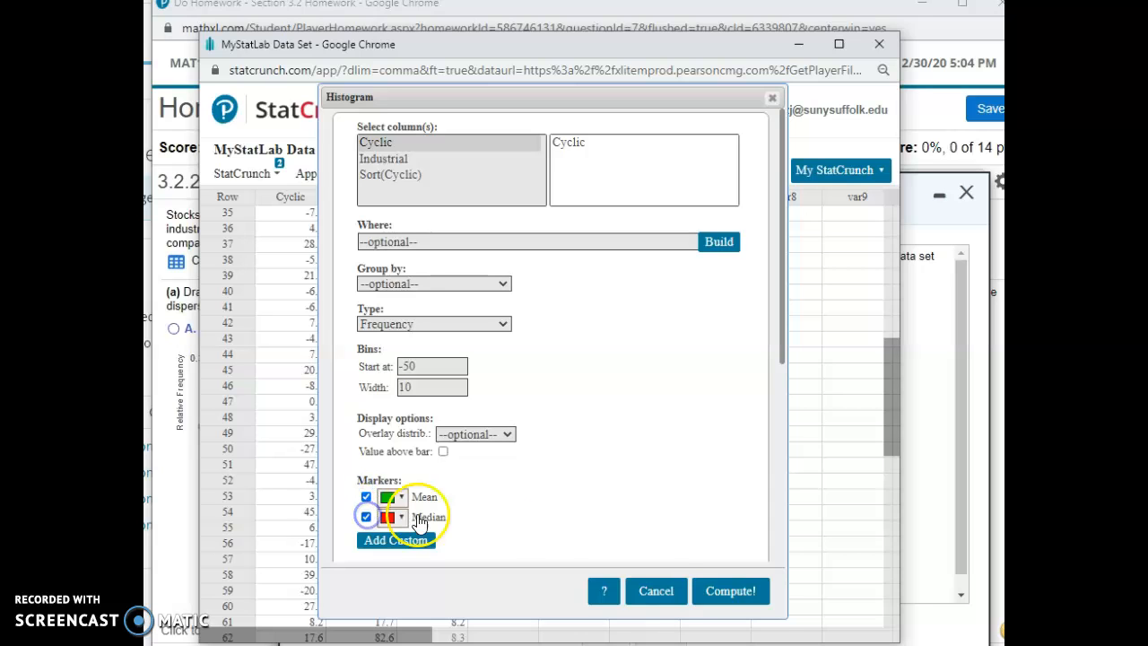
click(721, 596)
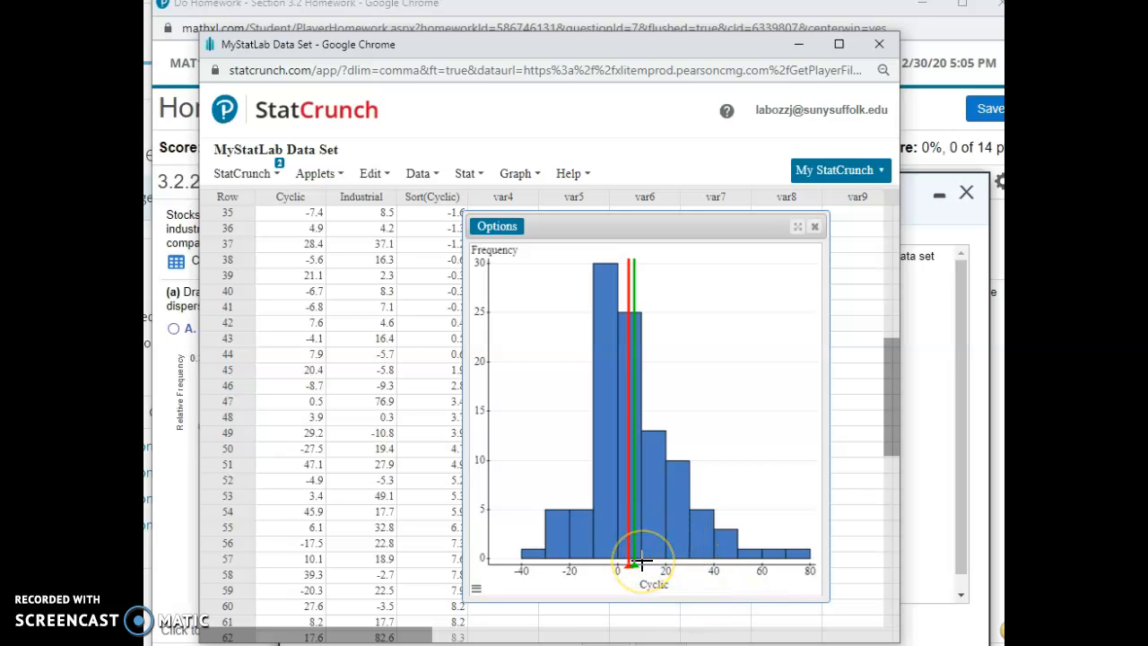
click(265, 176)
mouse_move(316, 236)
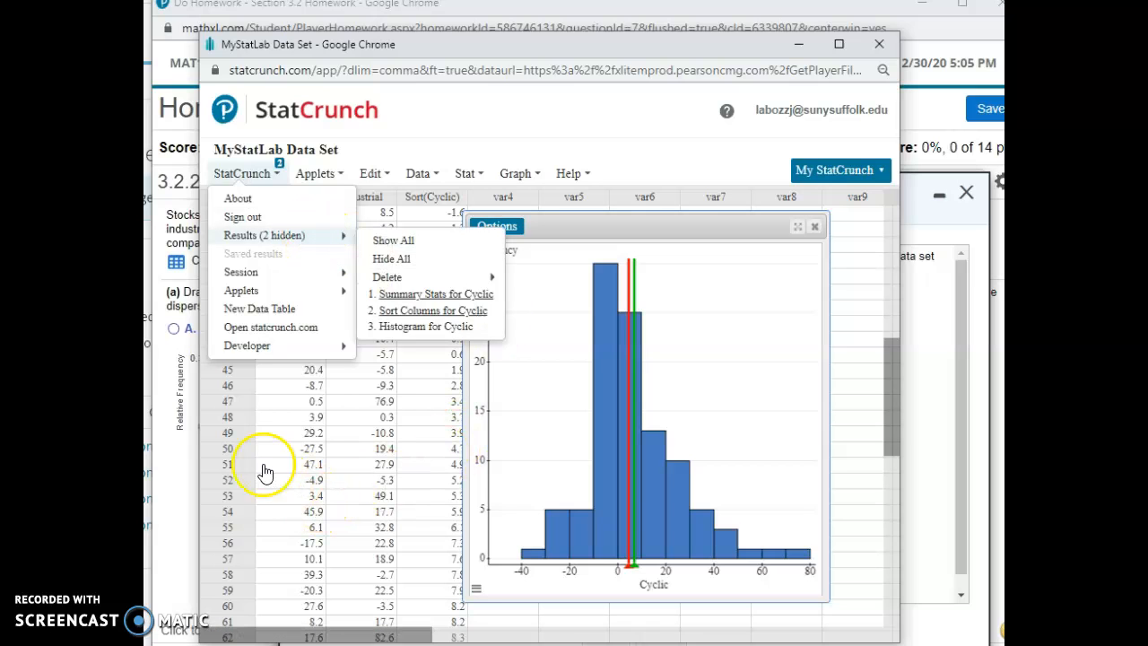
click(608, 126)
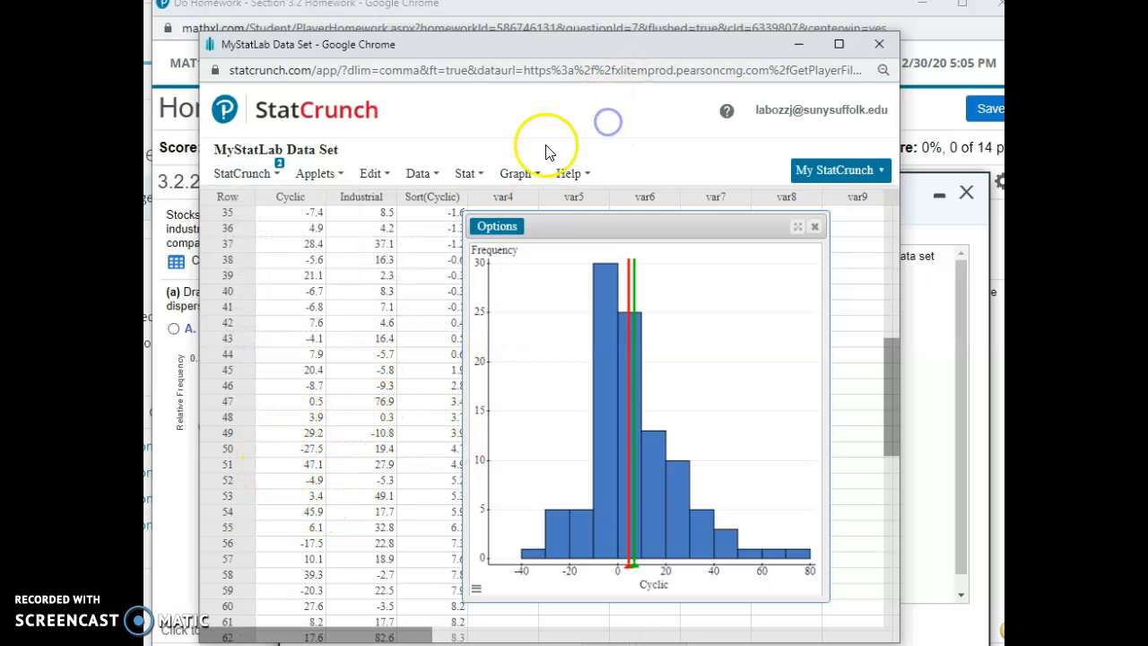